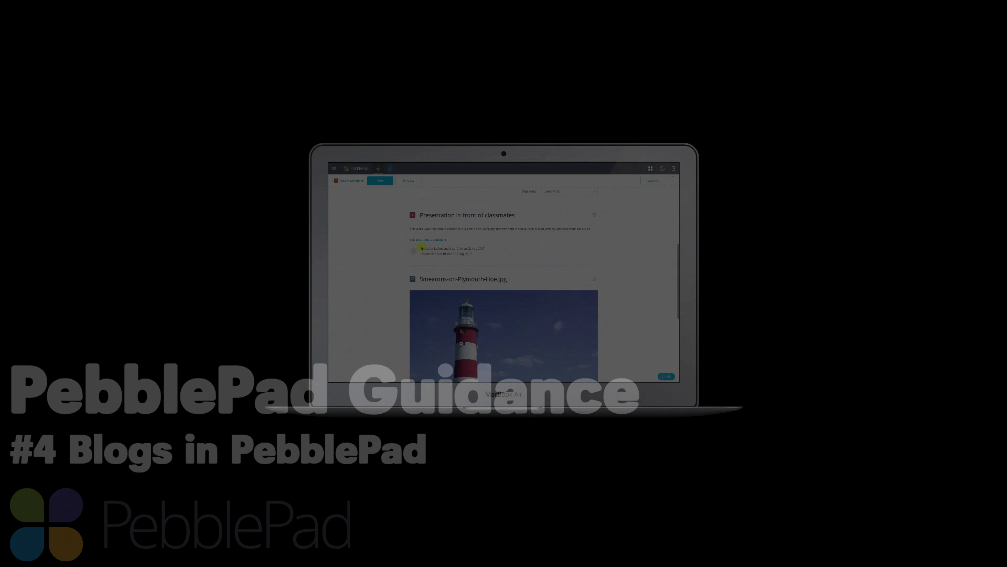
- Scroll through the Joes Weekly Reflections blog preview and its posts, returning from the blog to the workbook
{"action": "scroll", "coordinate": [422, 247], "scroll_direction": "up", "scroll_amount": 5}
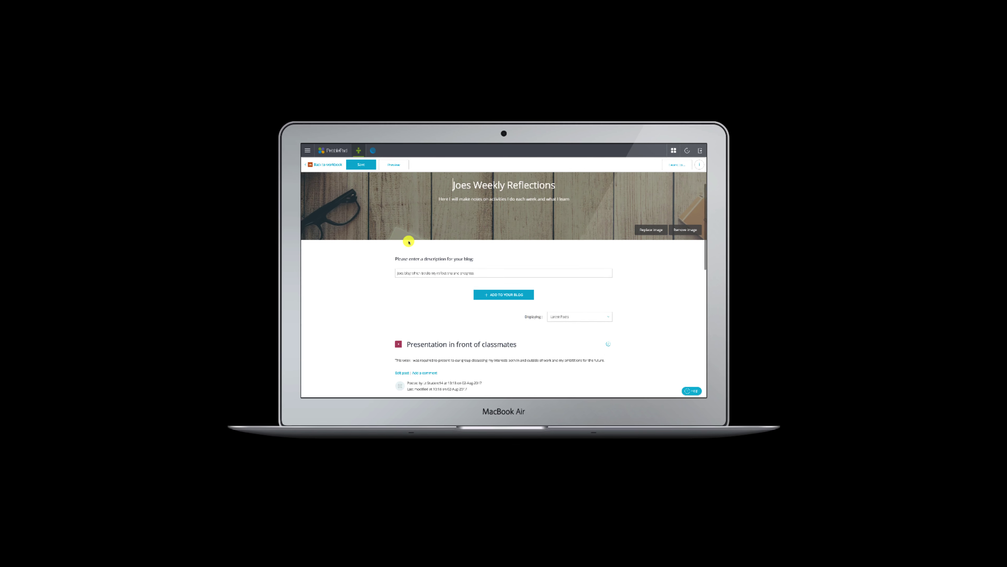
{"action": "scroll", "coordinate": [408, 243], "scroll_direction": "up", "scroll_amount": 3}
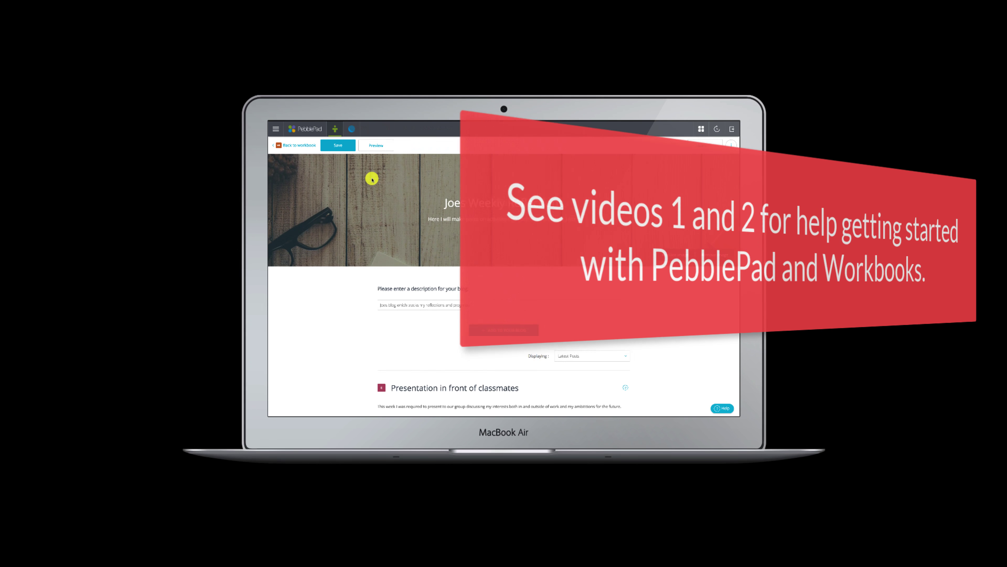
{"action": "left_click", "coordinate": [297, 145]}
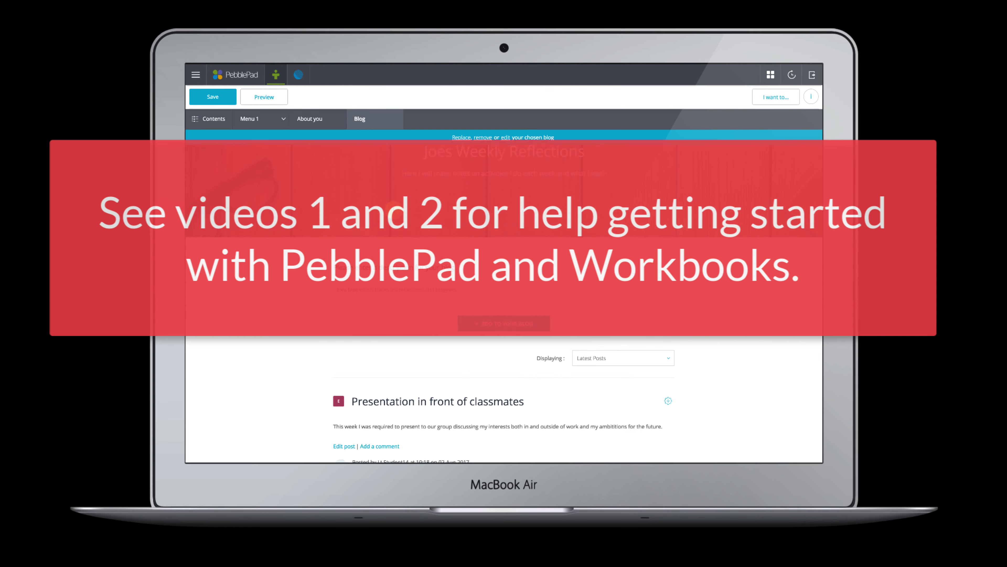
{"action": "scroll", "coordinate": [393, 210], "scroll_direction": "down", "scroll_amount": 10}
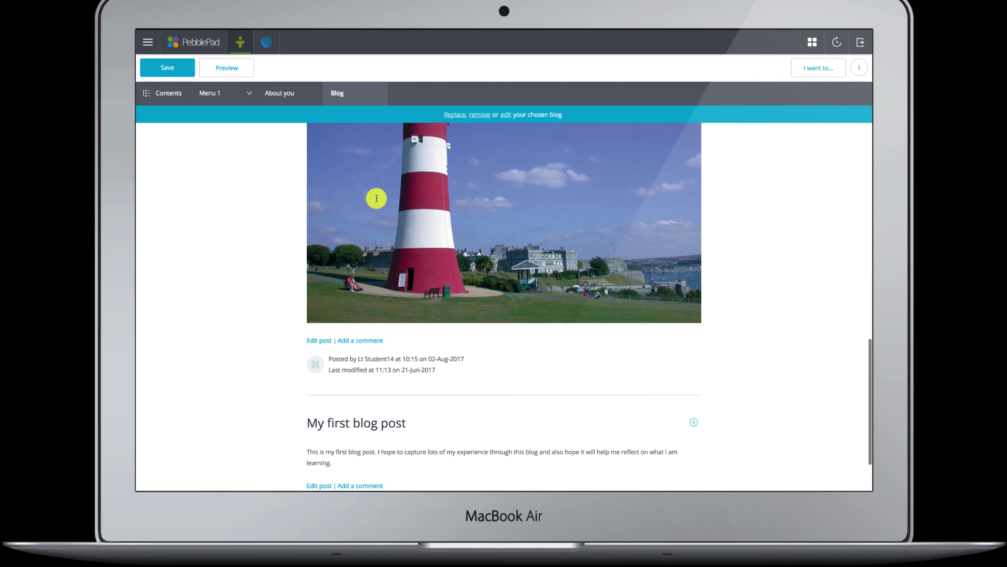
{"action": "scroll", "coordinate": [377, 198], "scroll_direction": "up", "scroll_amount": 12}
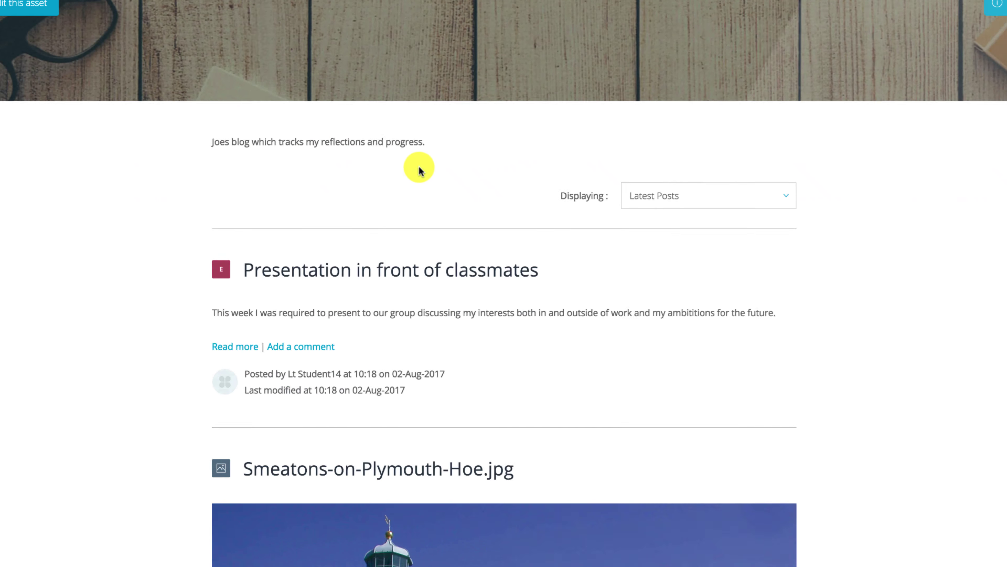
{"action": "scroll", "coordinate": [420, 171], "scroll_direction": "down", "scroll_amount": 15}
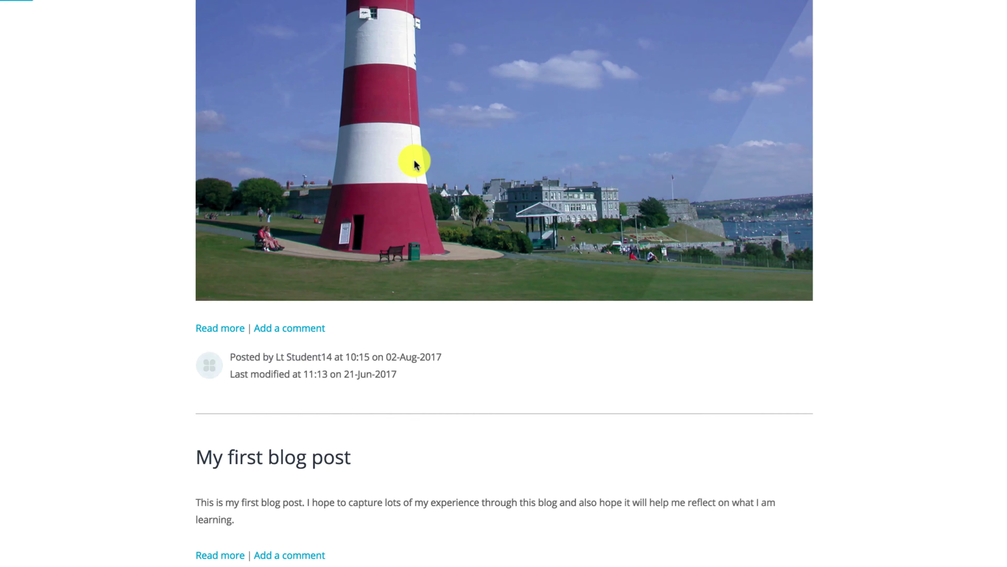
{"action": "scroll", "coordinate": [414, 158], "scroll_direction": "up", "scroll_amount": 15}
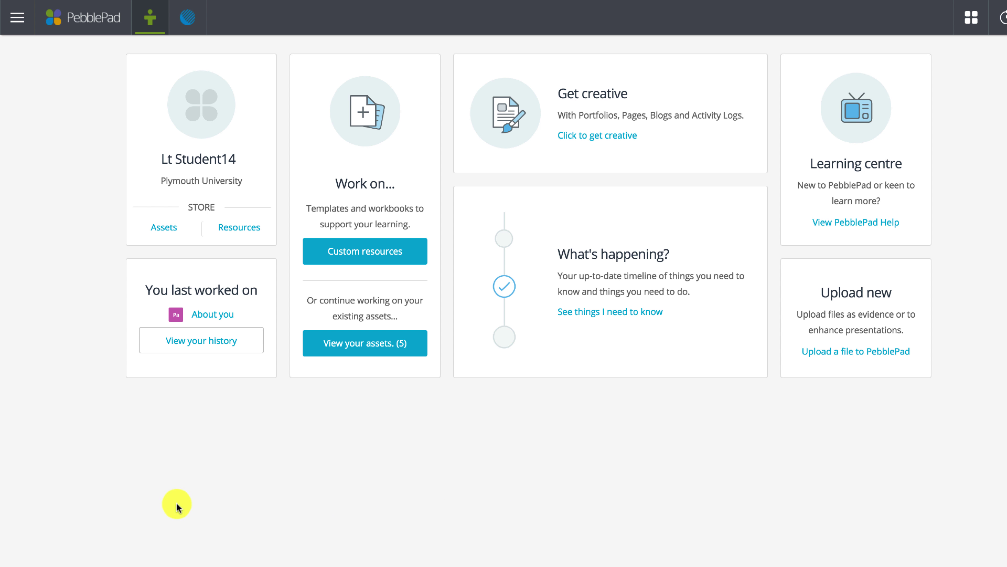
- From Assets, open the Demo workbook / portfolio at its Blog page
{"action": "left_click", "coordinate": [158, 228]}
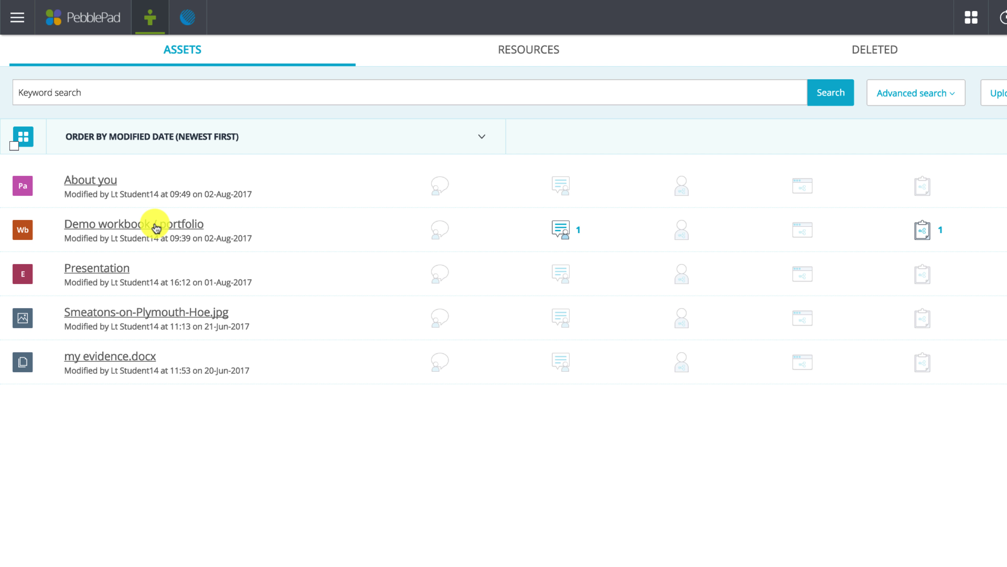
{"action": "left_click", "coordinate": [147, 229]}
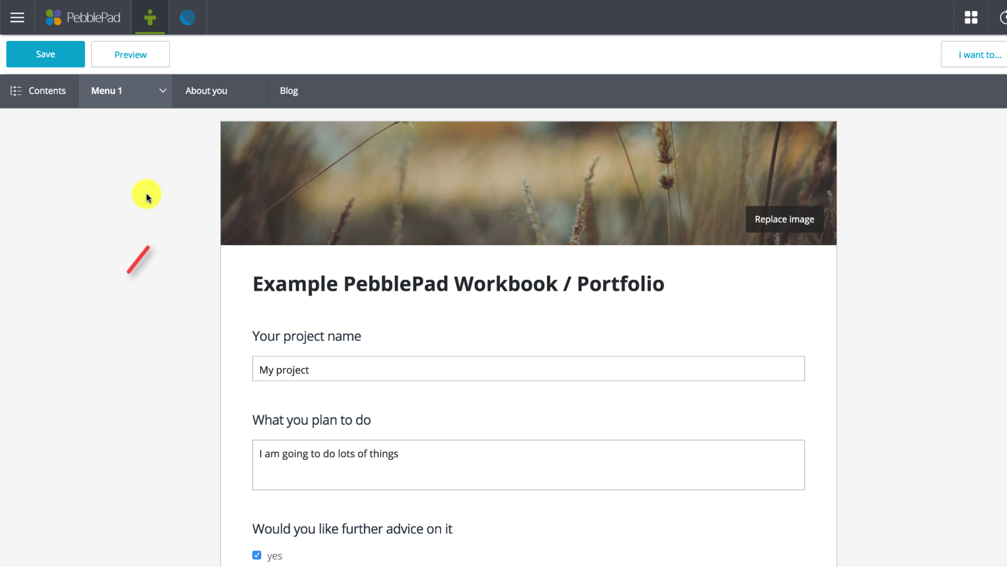
{"action": "left_click", "coordinate": [282, 102]}
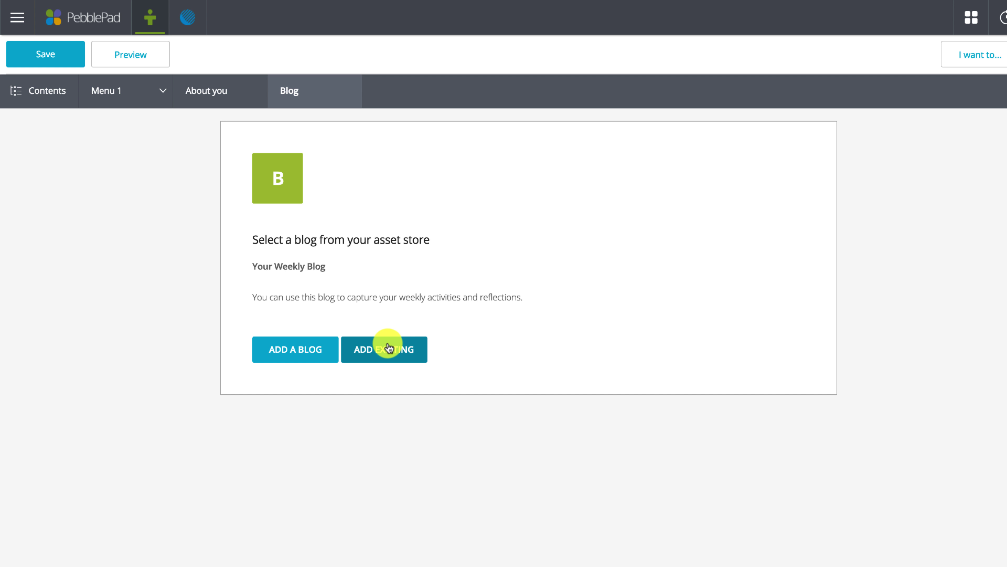
- Add a new blog titled 'Joes Weekly Reflections' with subtitle 'Here I each week and what I learn'
{"action": "left_click", "coordinate": [311, 343]}
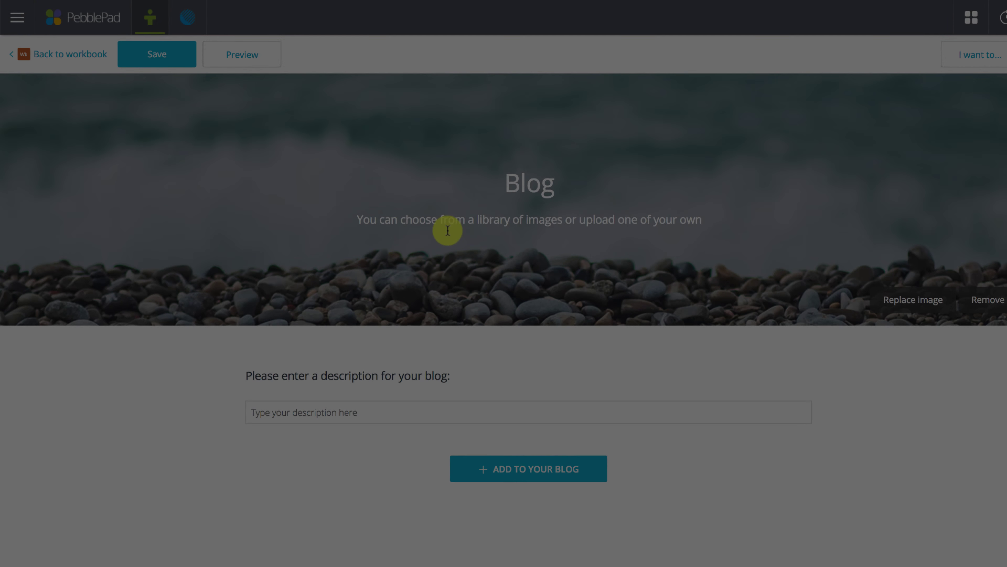
{"action": "type", "text": "JoesBlog"}
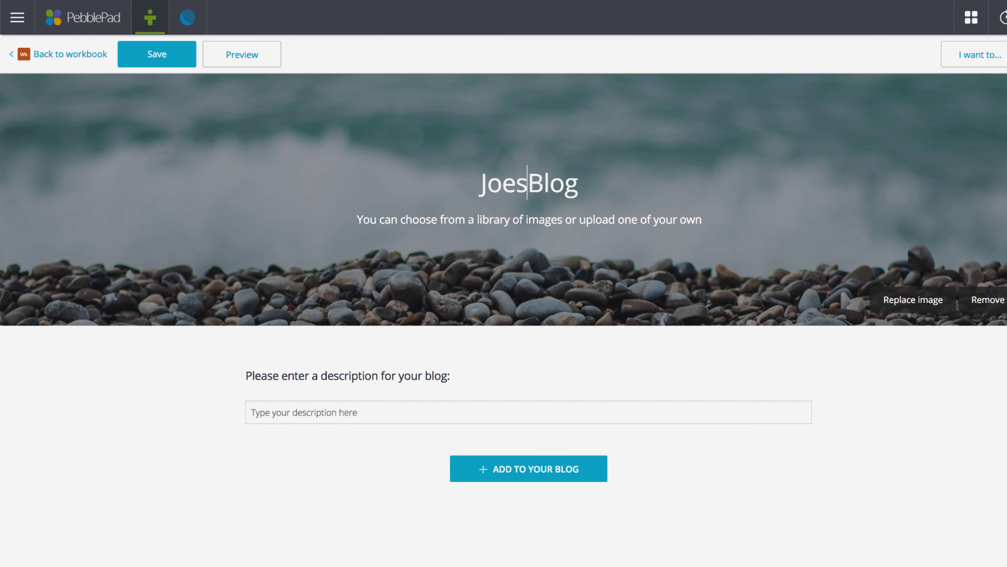
{"action": "double_click", "coordinate": [551, 184]}
{"action": "type", "text": "Weekly Reflections"}
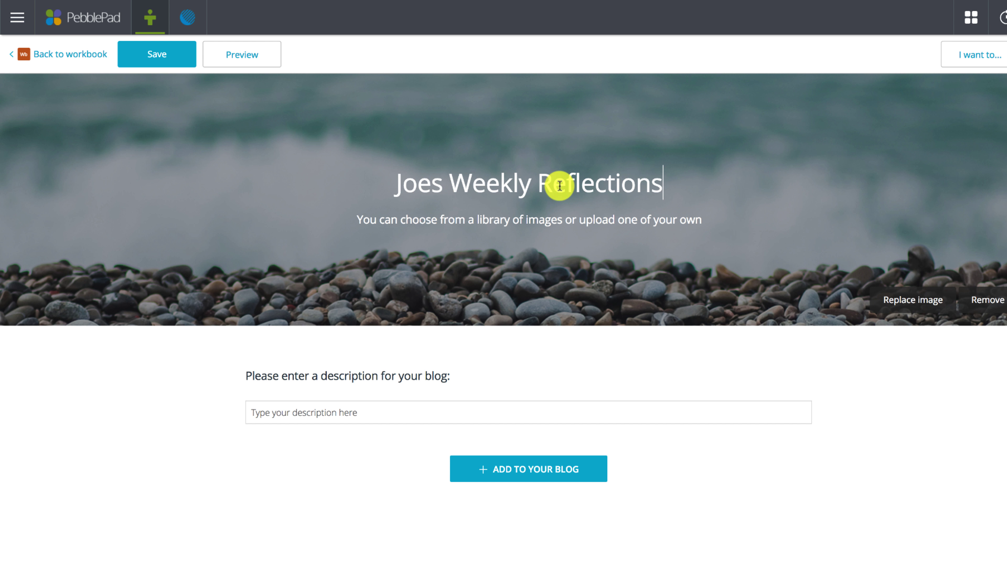
{"action": "left_click", "coordinate": [535, 218]}
{"action": "type", "text": "Here I will make notes on"}
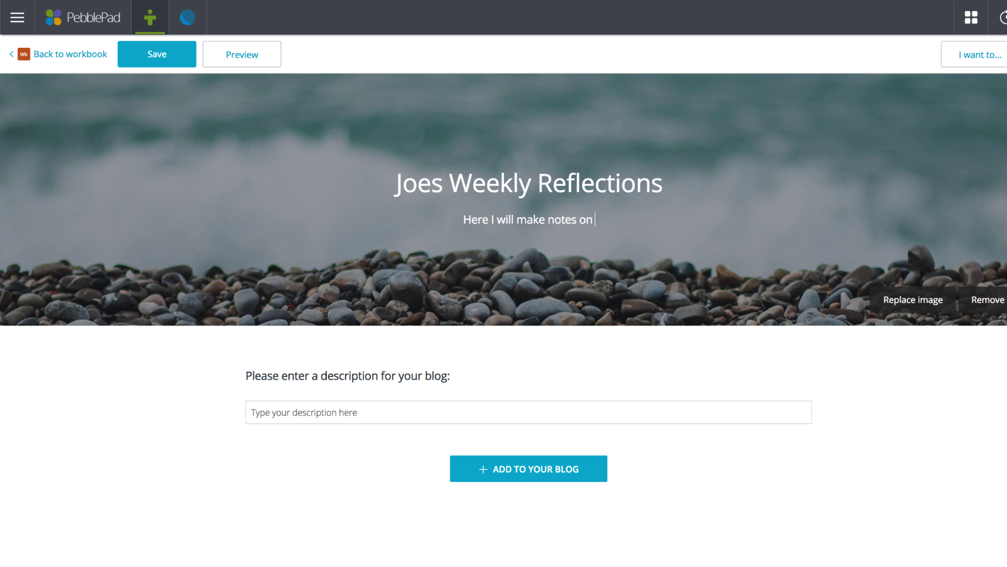
{"action": "type", "text": " each week and what I learn"}
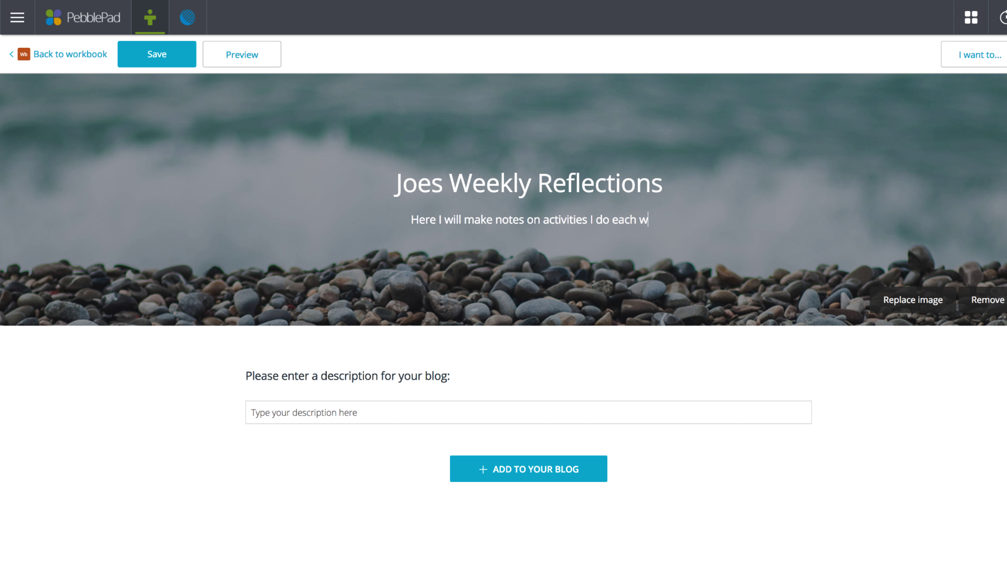
- Set the wooden-desk-with-glasses banner, start the description with 'JO', and save the blog
{"action": "left_click", "coordinate": [883, 305]}
{"action": "left_click", "coordinate": [904, 504]}
{"action": "scroll", "coordinate": [915, 510], "scroll_direction": "down", "scroll_amount": 2}
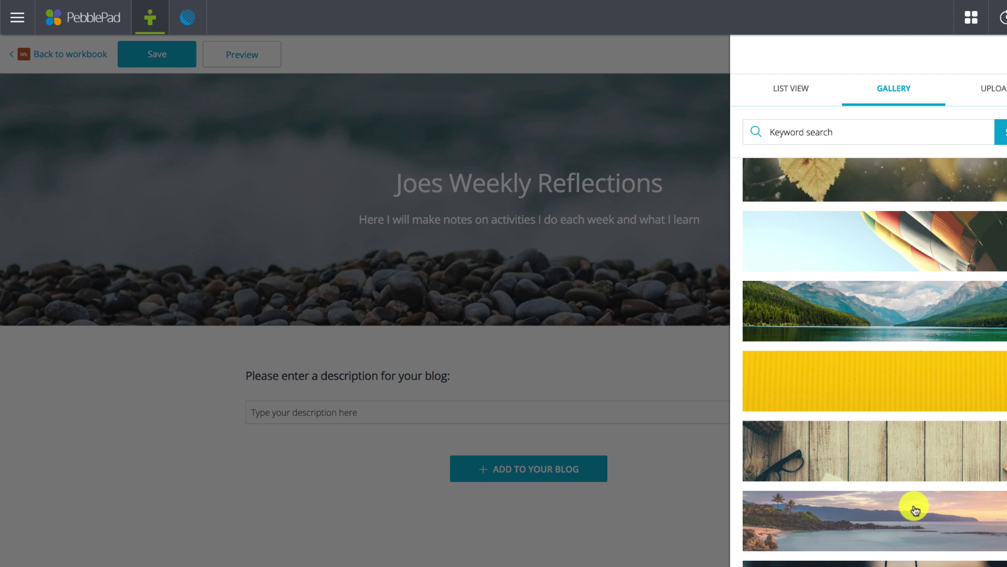
{"action": "left_click", "coordinate": [913, 464]}
{"action": "left_click", "coordinate": [615, 413]}
{"action": "type", "text": "JO"}
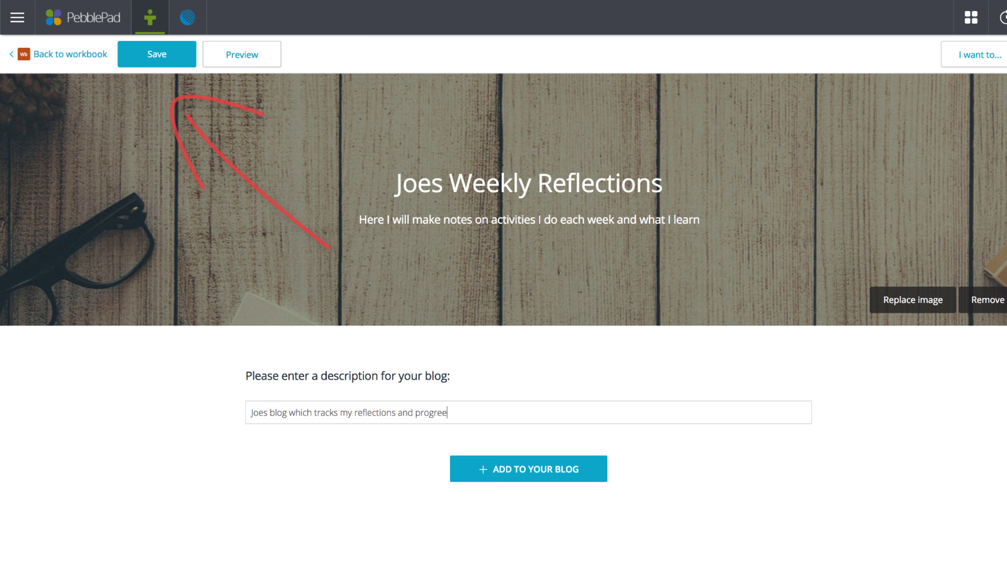
{"action": "left_click", "coordinate": [163, 53]}
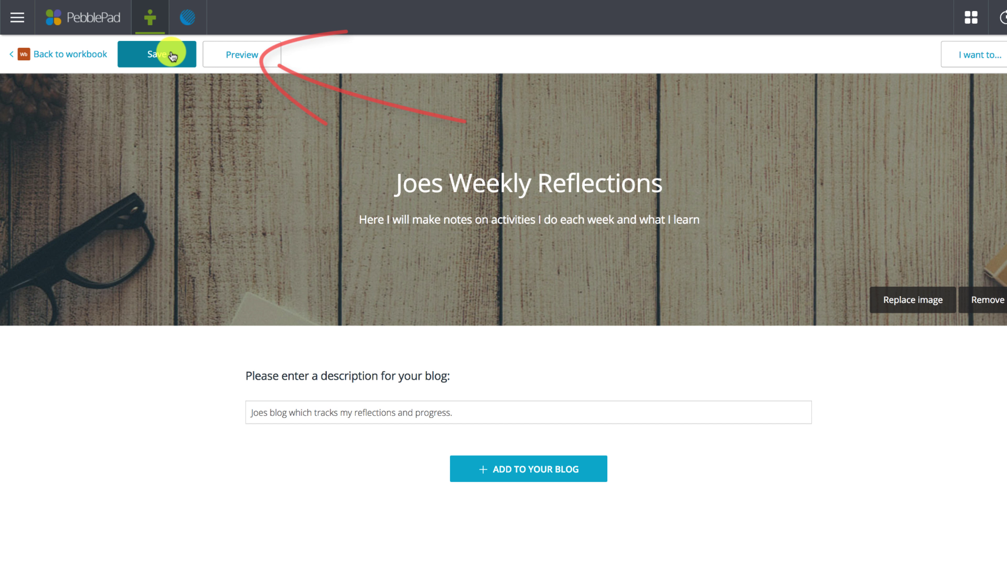
{"action": "left_click", "coordinate": [239, 56]}
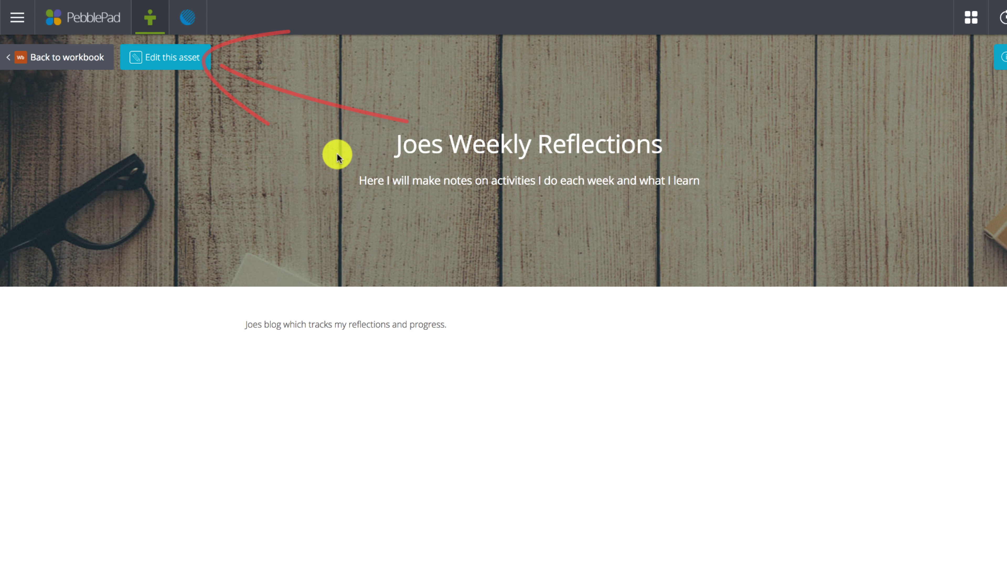
{"action": "left_click", "coordinate": [196, 66]}
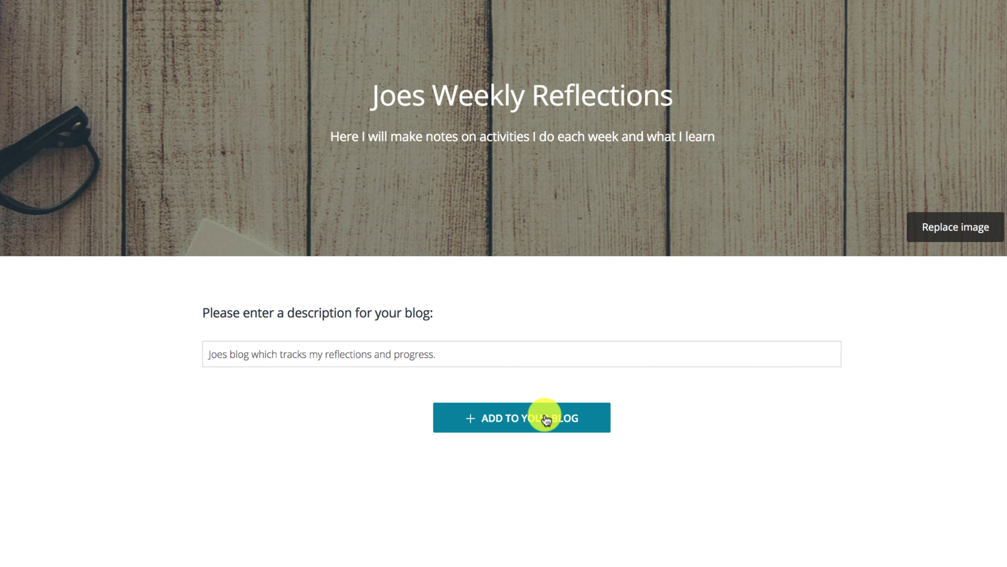
- Start a new post titled 'My first blog post' with the palm-tree sunset banner
{"action": "left_click", "coordinate": [546, 419]}
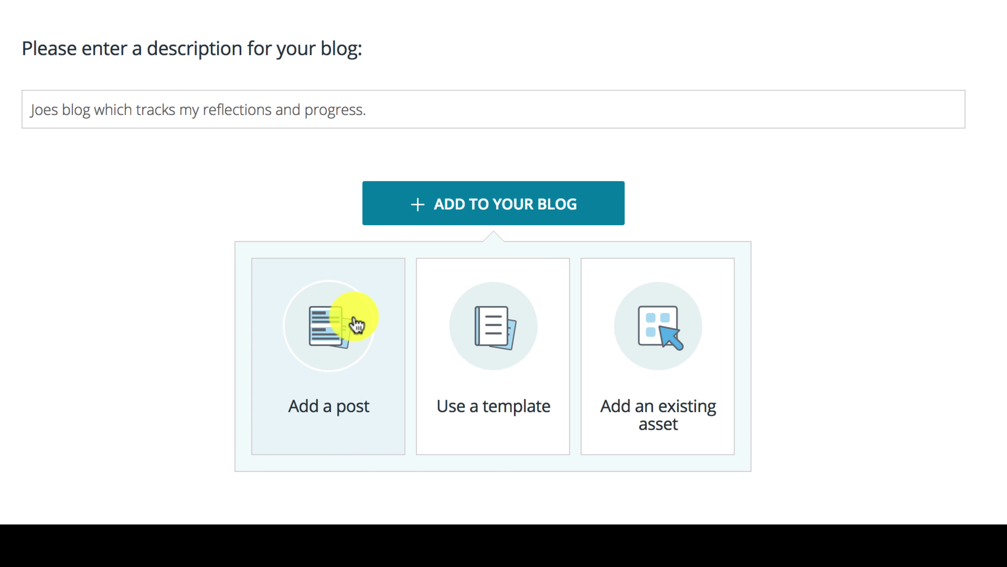
{"action": "left_click", "coordinate": [347, 325]}
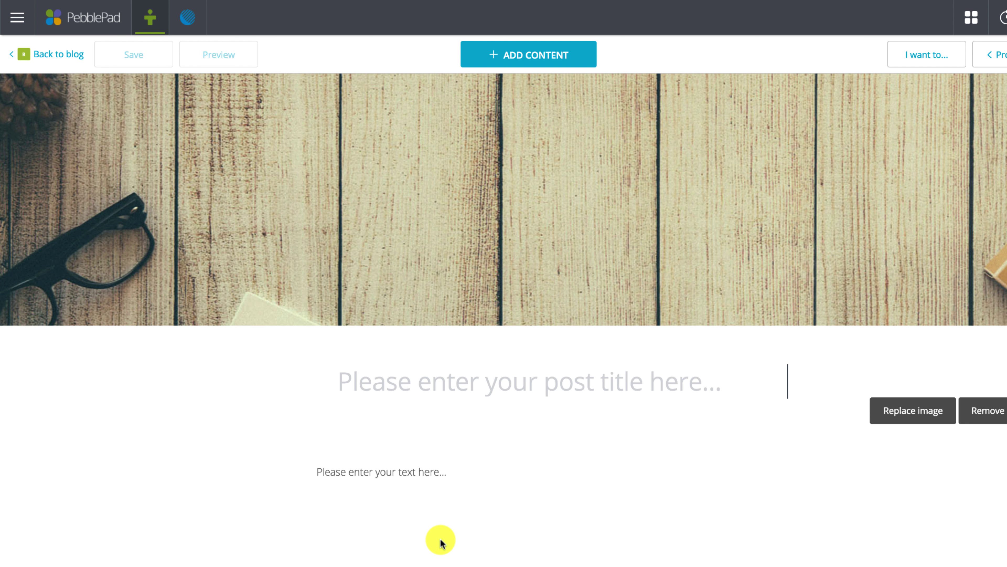
{"action": "type", "text": "M"}
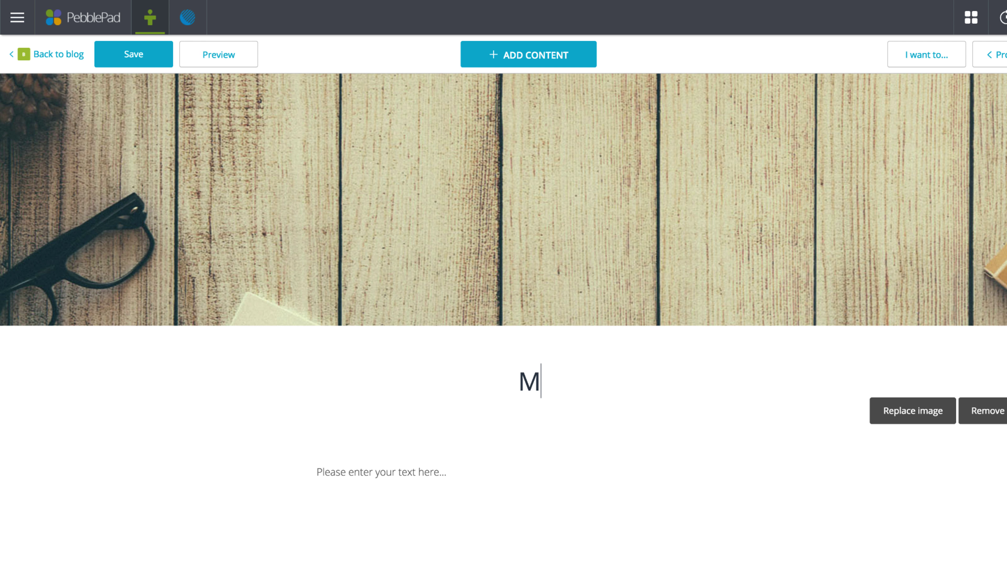
{"action": "type", "text": "y first blog post"}
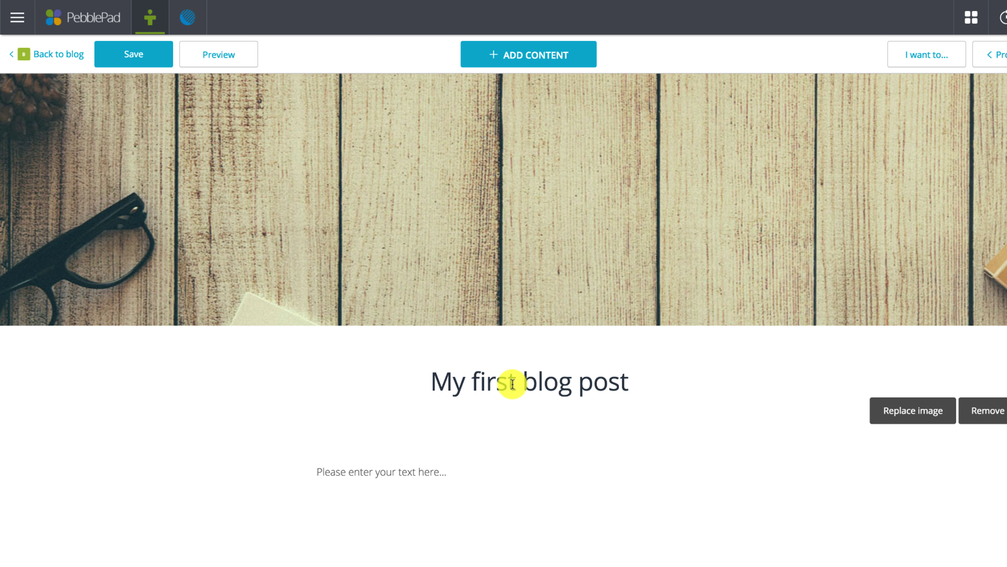
{"action": "left_click", "coordinate": [905, 420]}
{"action": "left_click", "coordinate": [889, 500]}
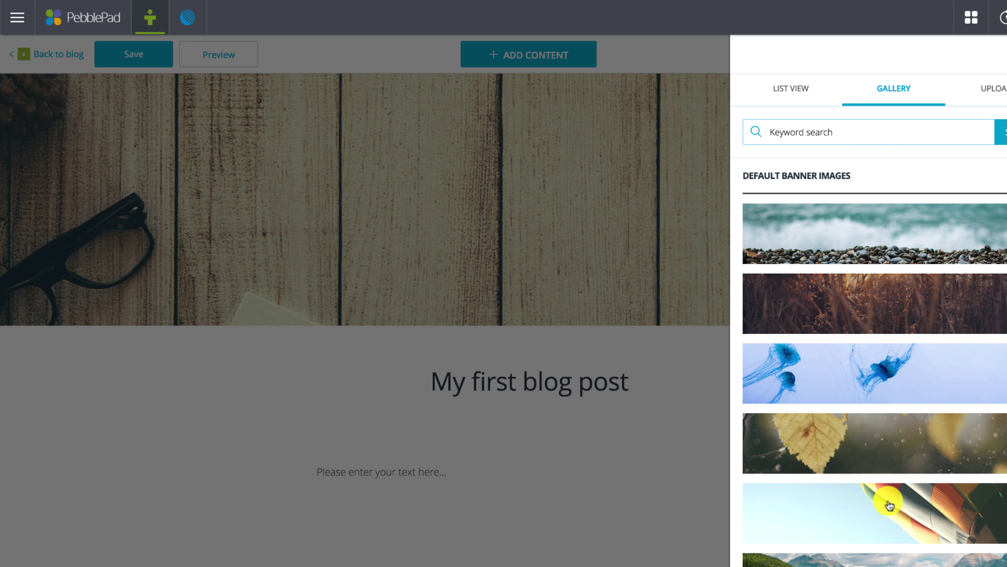
{"action": "scroll", "coordinate": [890, 504], "scroll_direction": "down", "scroll_amount": 4}
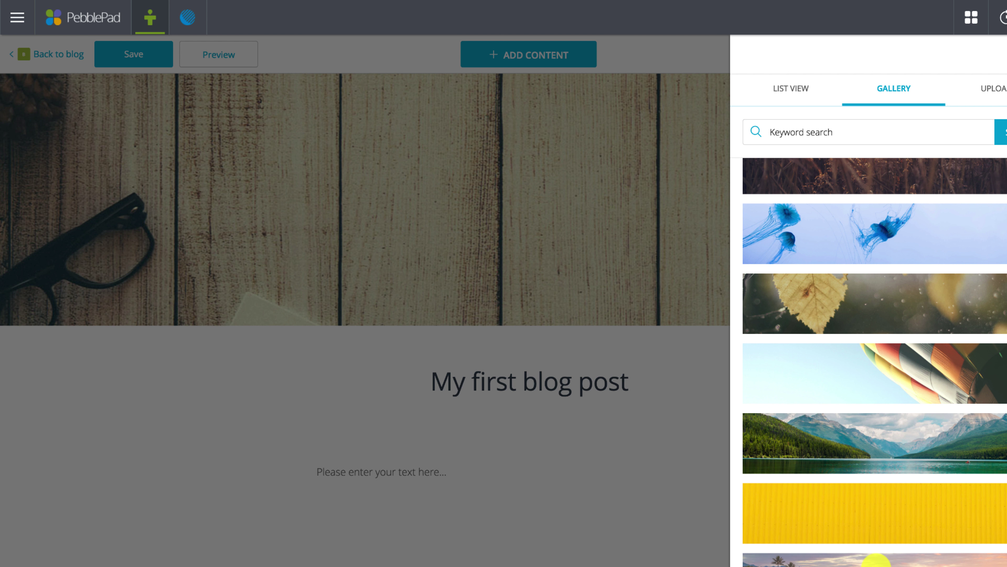
{"action": "left_click", "coordinate": [866, 560]}
- Write the introductory paragraph, add an image block with the lighthouse picture, and save the post
{"action": "left_click", "coordinate": [380, 472]}
{"action": "type", "text": "This is my first blog post. I"}
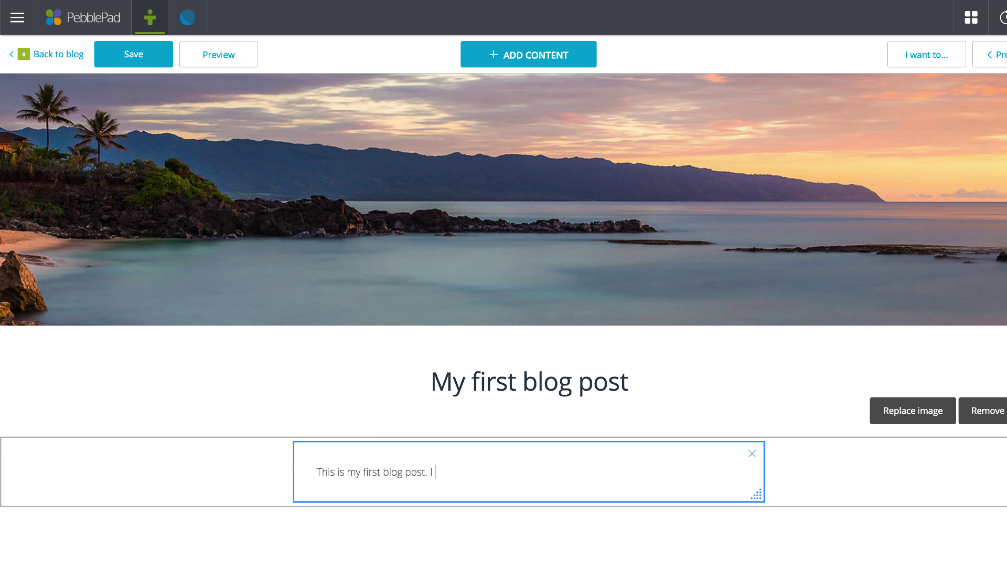
{"action": "type", "text": " hope to capture lots of my experience through this blog and also ho"}
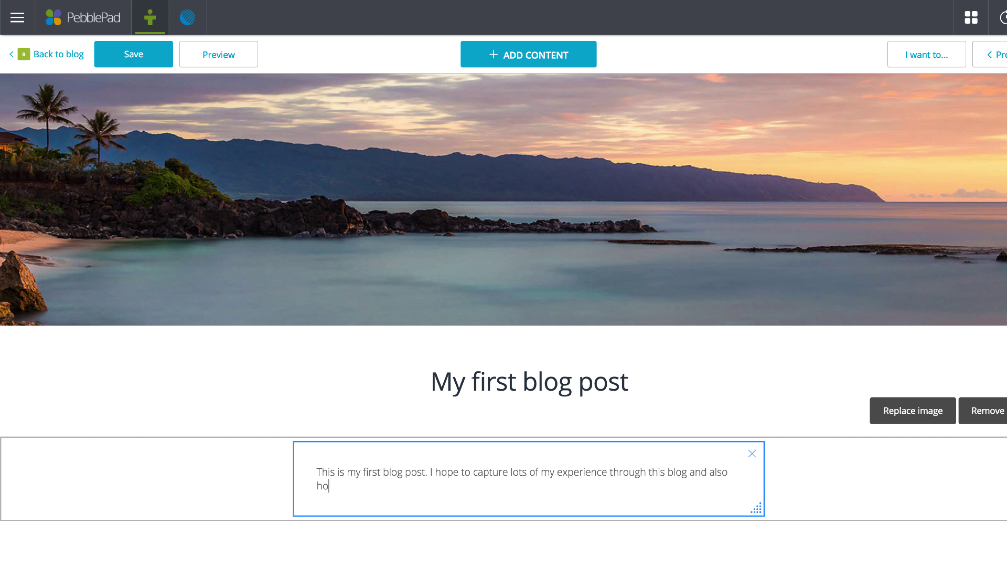
{"action": "type", "text": "pe it will help me reflect on what I am learning."}
{"action": "left_click", "coordinate": [527, 56]}
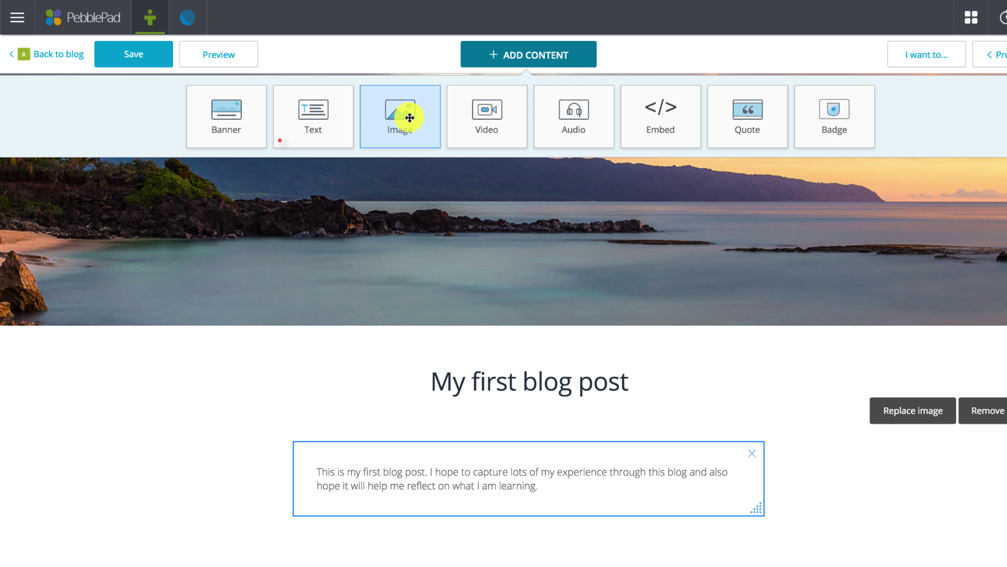
{"action": "left_click", "coordinate": [407, 115]}
{"action": "scroll", "coordinate": [572, 543], "scroll_direction": "down", "scroll_amount": 2}
{"action": "left_click", "coordinate": [571, 543]}
{"action": "left_click", "coordinate": [886, 248]}
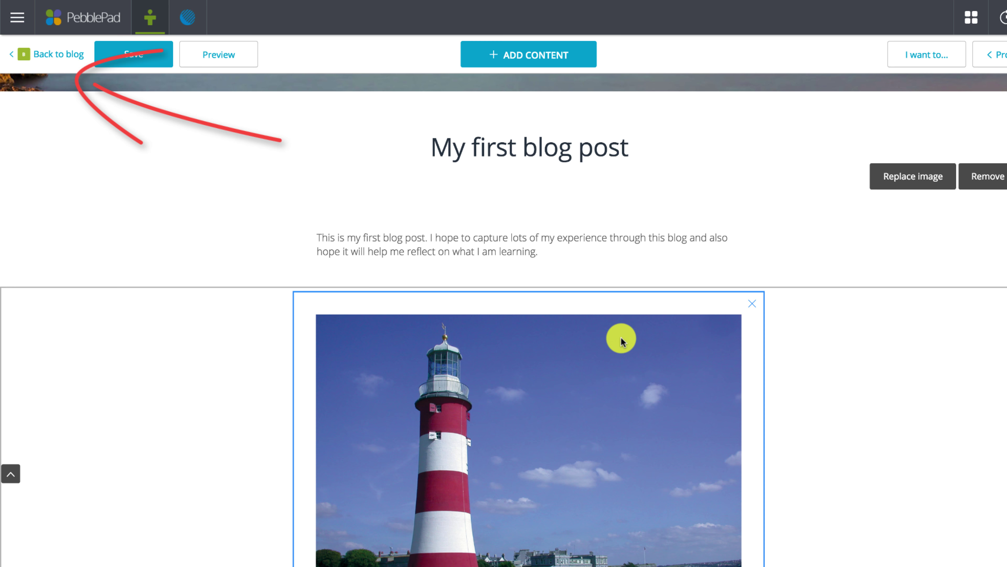
{"action": "scroll", "coordinate": [621, 338], "scroll_direction": "up", "scroll_amount": 5}
{"action": "left_click", "coordinate": [120, 54]}
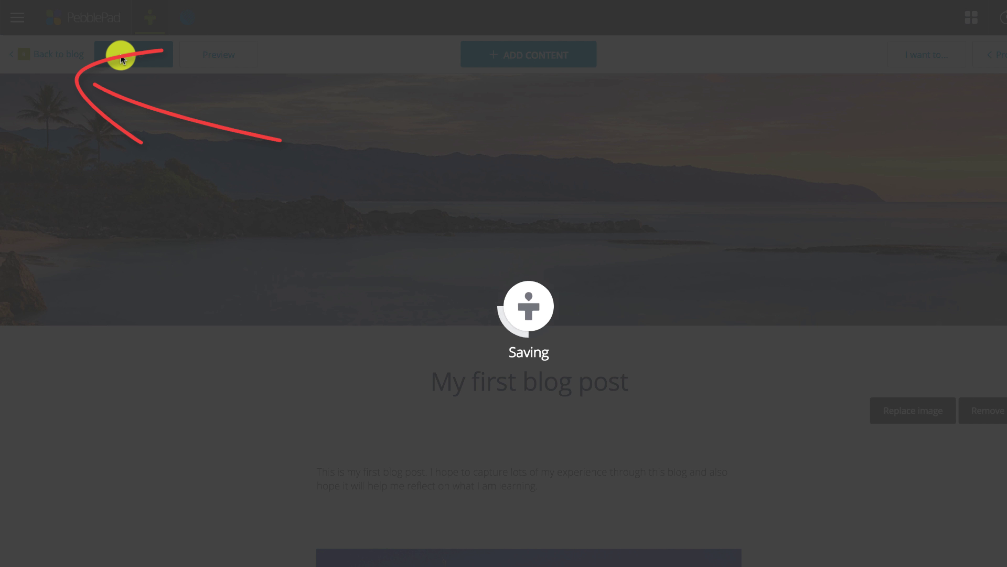
- Back on the blog overview, keep the Displaying dropdown on Latest Posts to see 'My first blog post'
{"action": "left_click", "coordinate": [65, 54]}
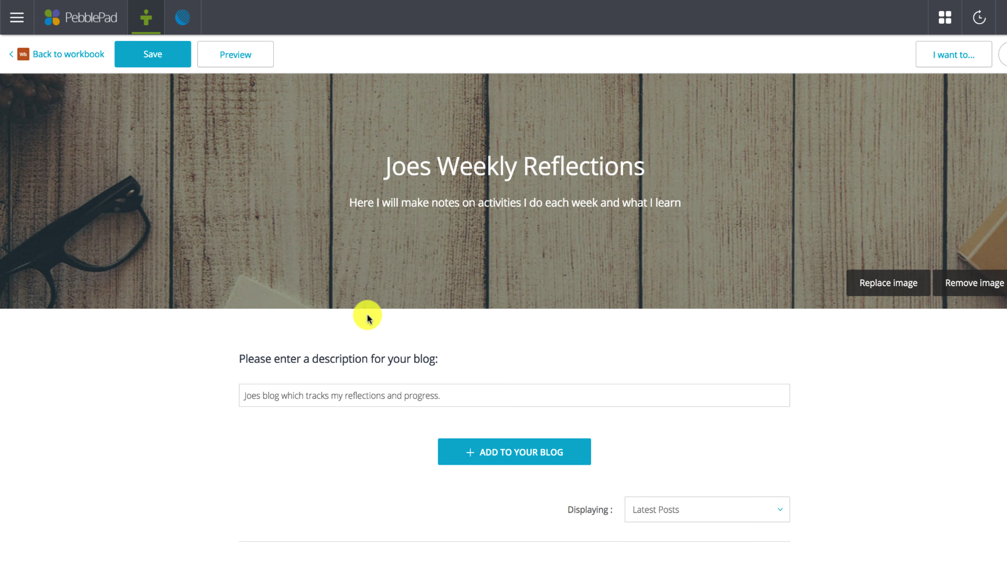
{"action": "scroll", "coordinate": [367, 315], "scroll_direction": "down", "scroll_amount": 4}
{"action": "left_click", "coordinate": [695, 397]}
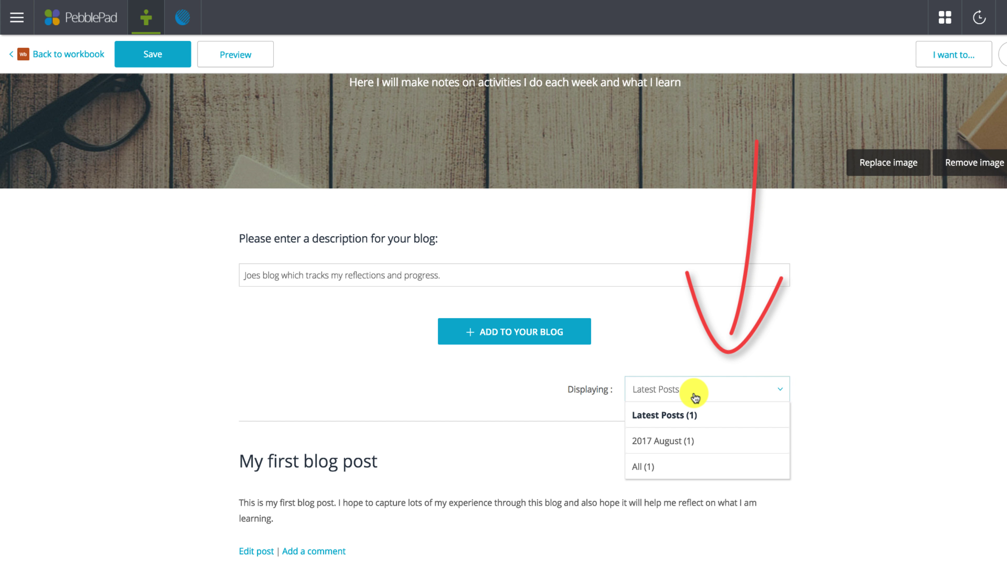
{"action": "left_click", "coordinate": [695, 397]}
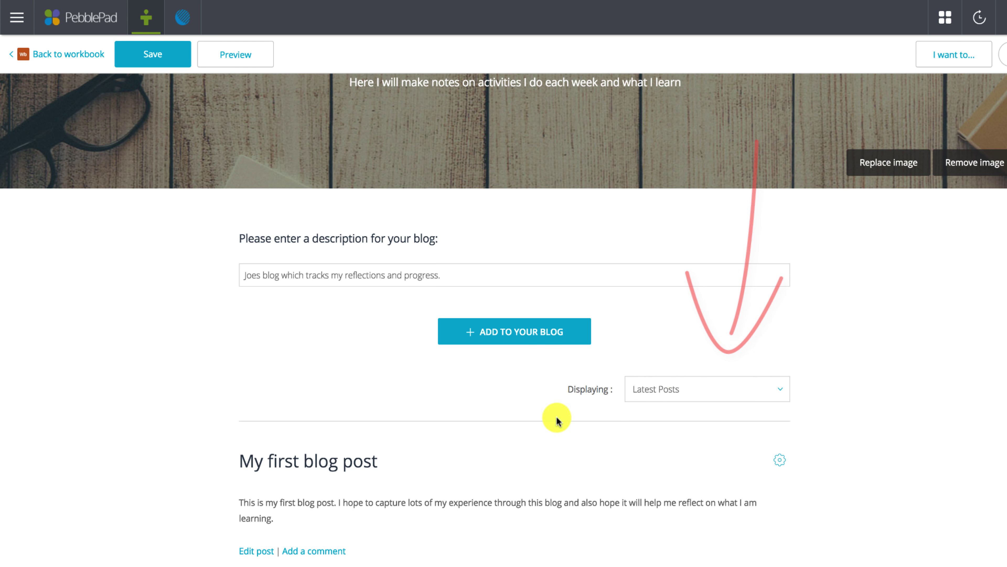
{"action": "left_click", "coordinate": [330, 463]}
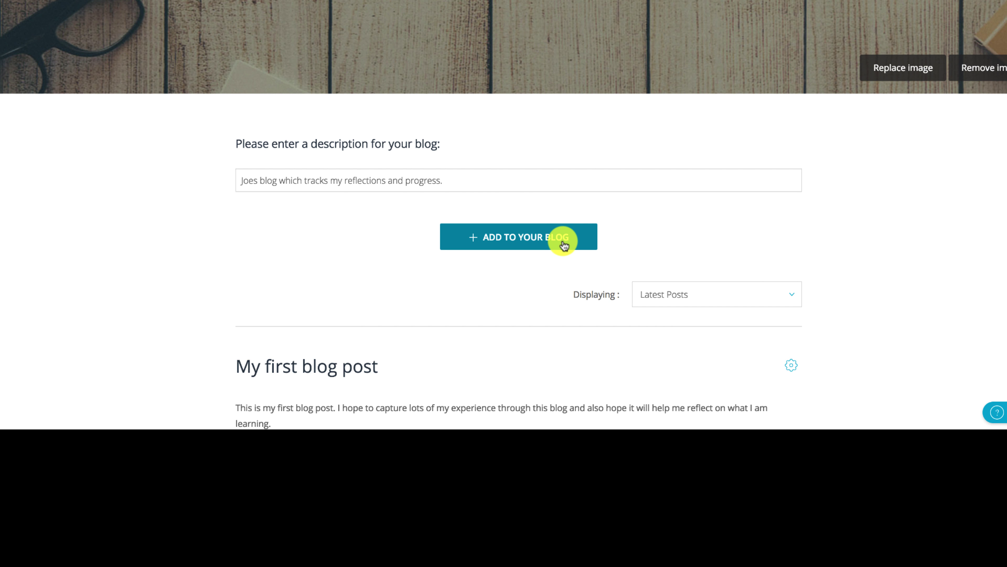
- Add the existing asset Smeatons-on-Plymouth-Hoe.jpg to the blog and check it appears in the list
{"action": "left_click", "coordinate": [562, 239]}
{"action": "left_click", "coordinate": [614, 302]}
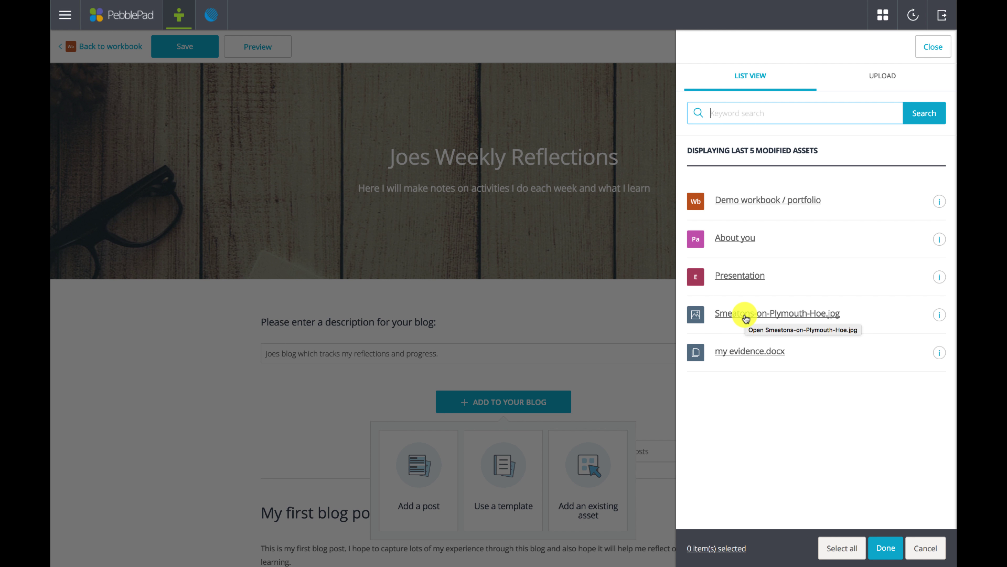
{"action": "left_click", "coordinate": [801, 137]}
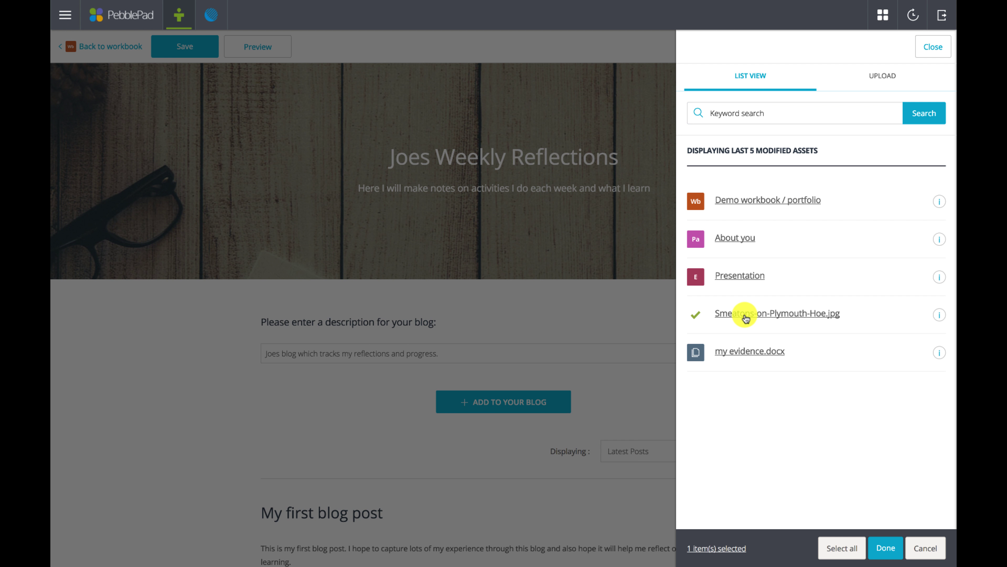
{"action": "left_click", "coordinate": [886, 548]}
{"action": "scroll", "coordinate": [834, 469], "scroll_direction": "down", "scroll_amount": 2}
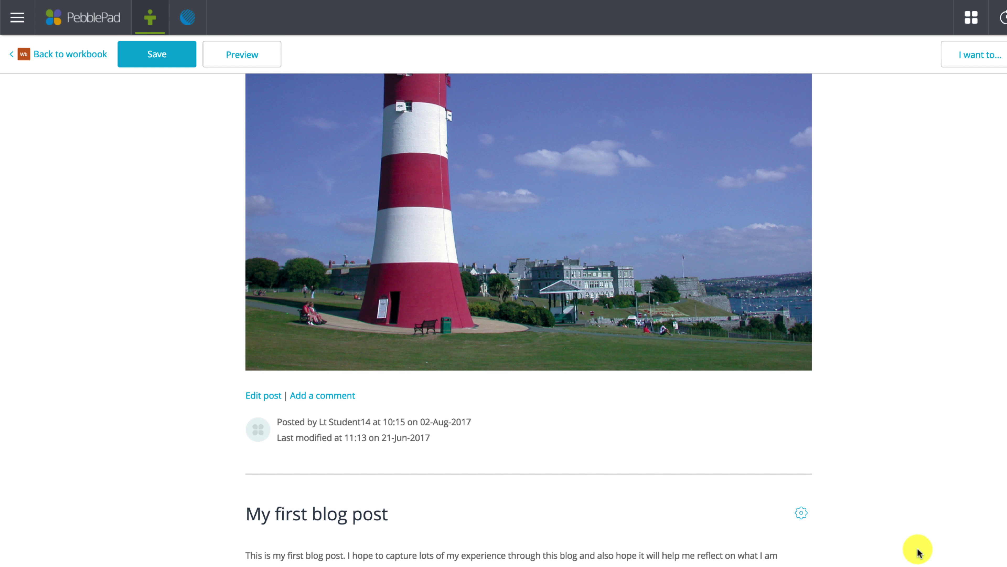
{"action": "scroll", "coordinate": [475, 381], "scroll_direction": "up", "scroll_amount": 10}
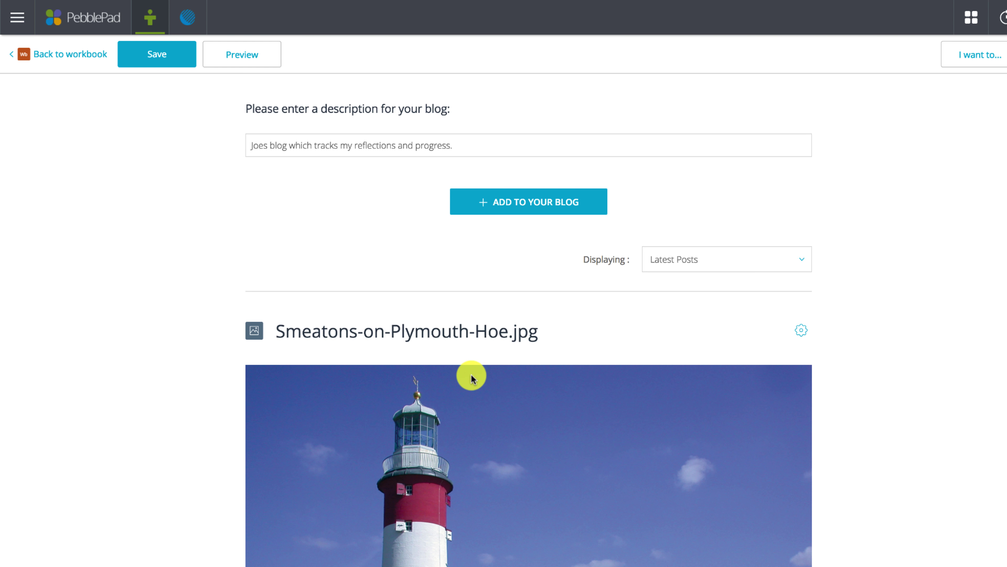
{"action": "left_click", "coordinate": [450, 332]}
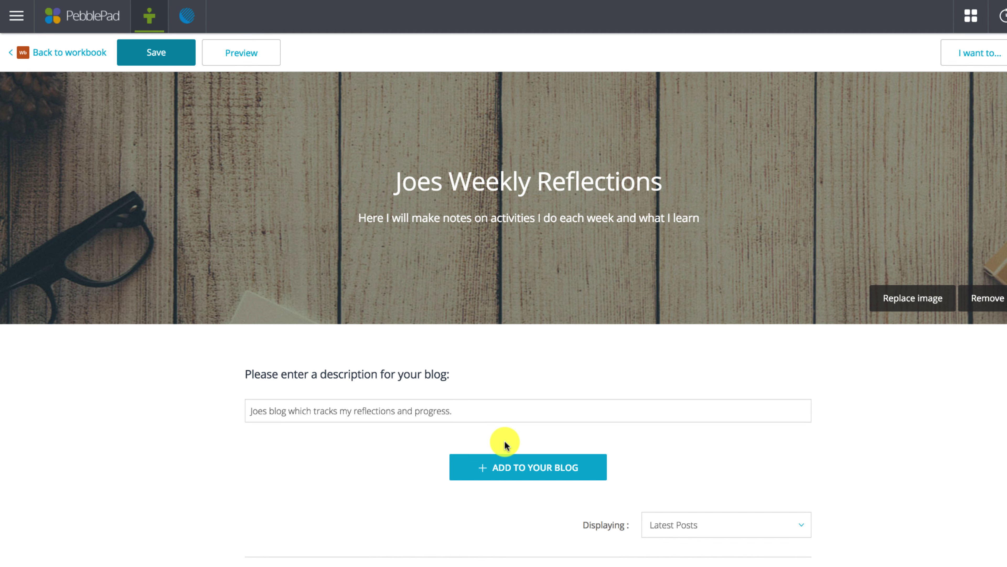
- Start an Activity template post titled 'Presentation in front of classmates'
{"action": "left_click", "coordinate": [508, 467]}
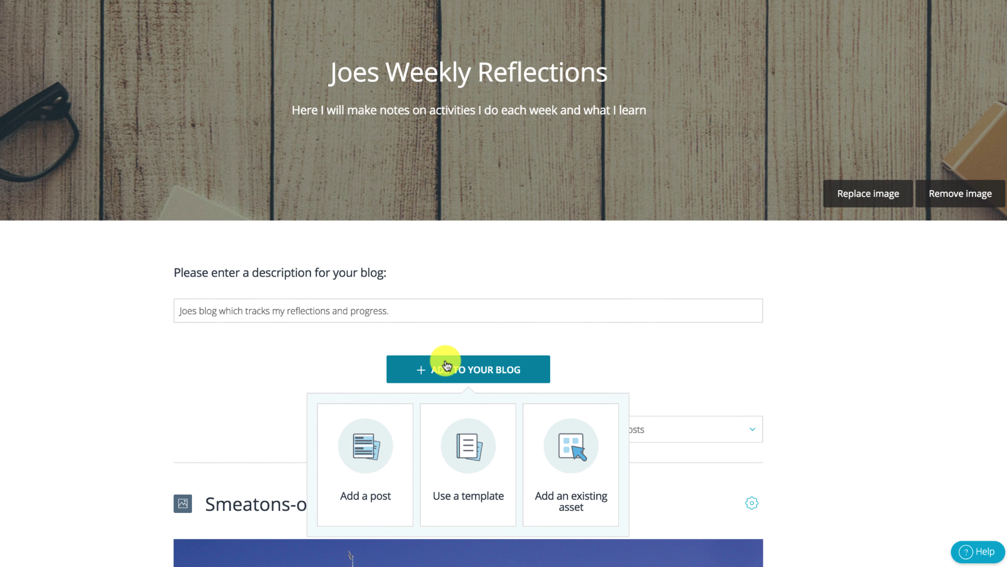
{"action": "left_click", "coordinate": [471, 434]}
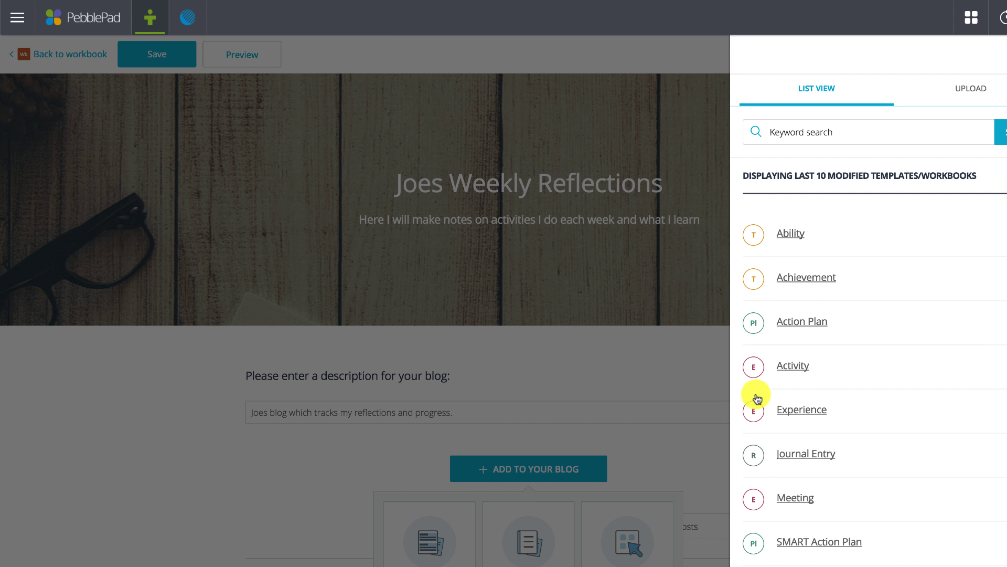
{"action": "left_click", "coordinate": [740, 259]}
{"action": "left_click", "coordinate": [552, 286]}
{"action": "type", "text": "Presentation in front of classmates"}
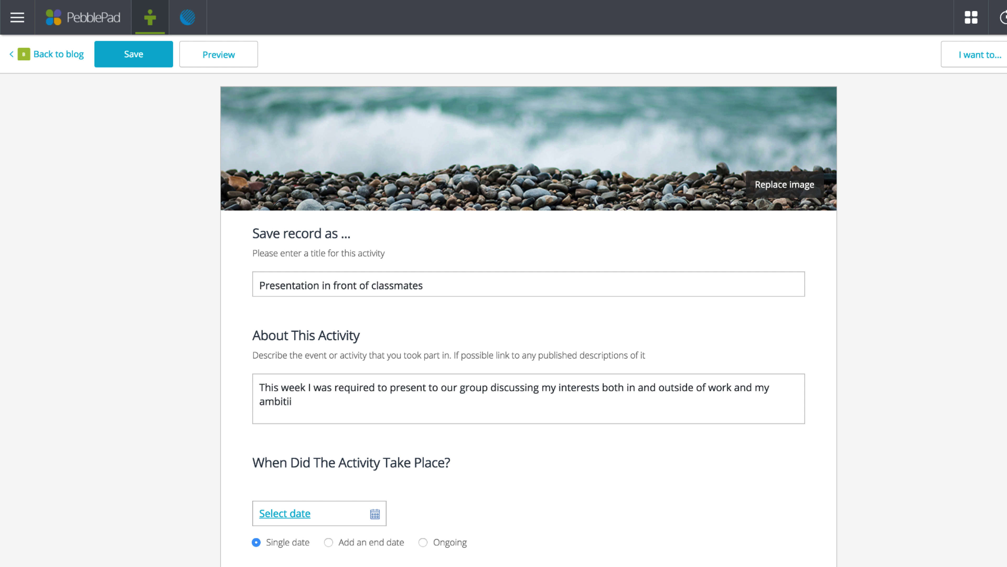
- Correct a misspelling to 'ambitions', fill in the reasons and skills gained, and save the record
{"action": "right_click", "coordinate": [294, 412]}
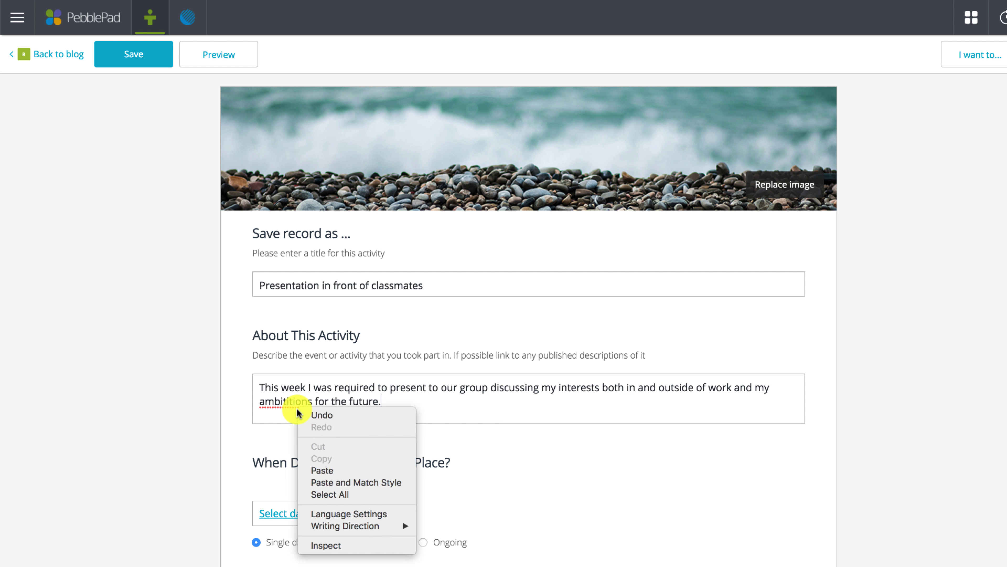
{"action": "left_click", "coordinate": [281, 392]}
{"action": "scroll", "coordinate": [281, 392], "scroll_direction": "down", "scroll_amount": 4}
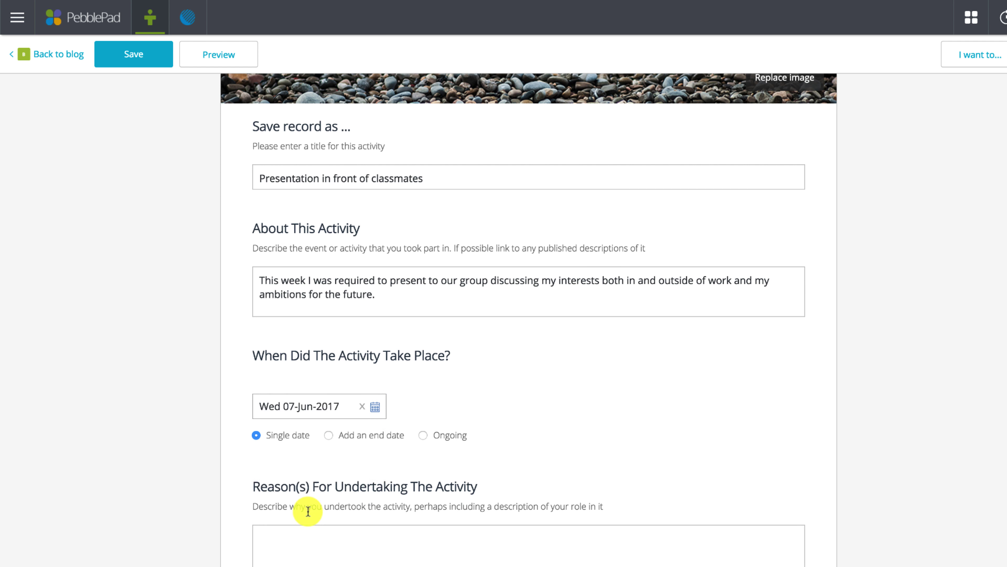
{"action": "left_click", "coordinate": [308, 533]}
{"action": "type", "text": "We"}
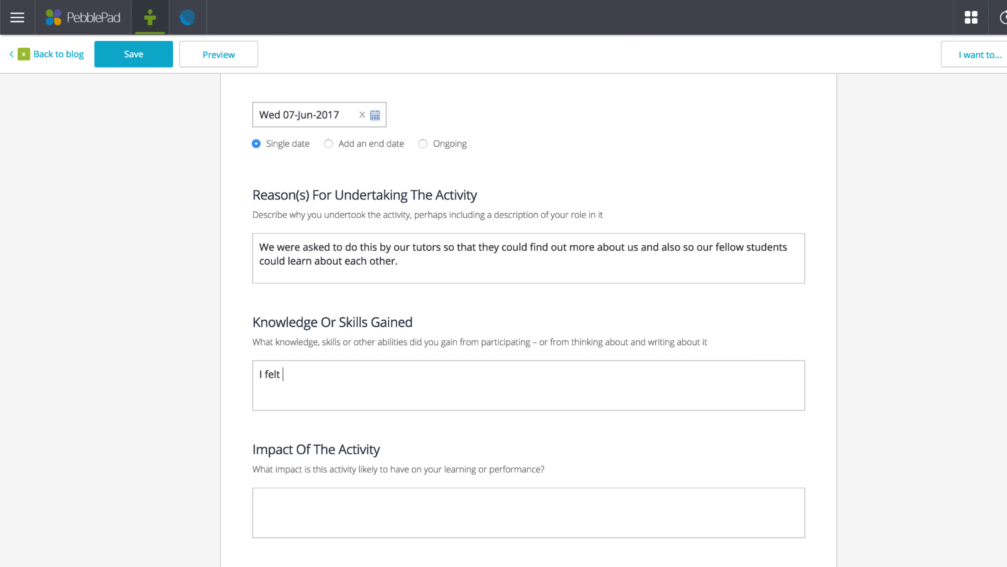
{"action": "type", "text": "t I became more confident presenting using a computer. I"}
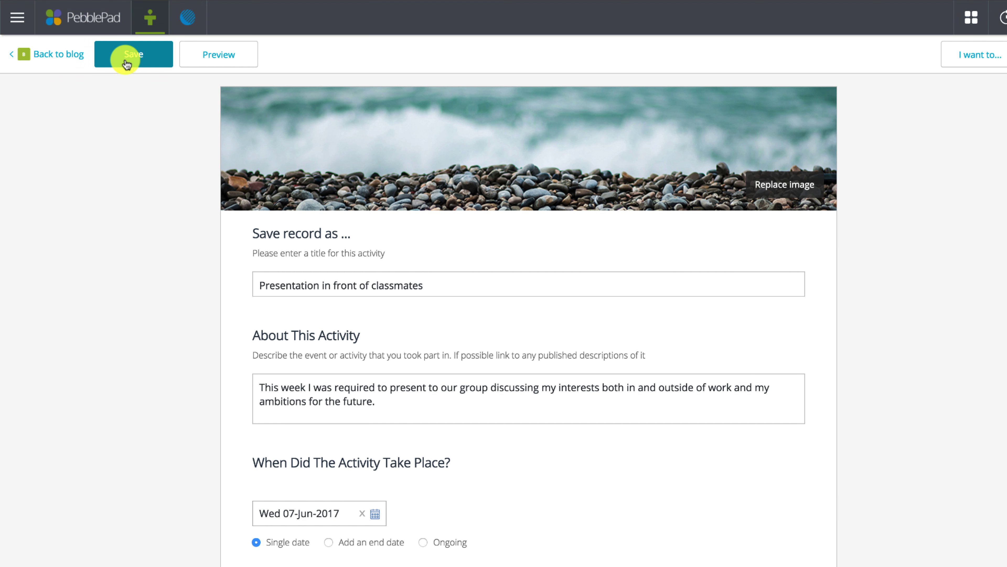
{"action": "left_click", "coordinate": [125, 58]}
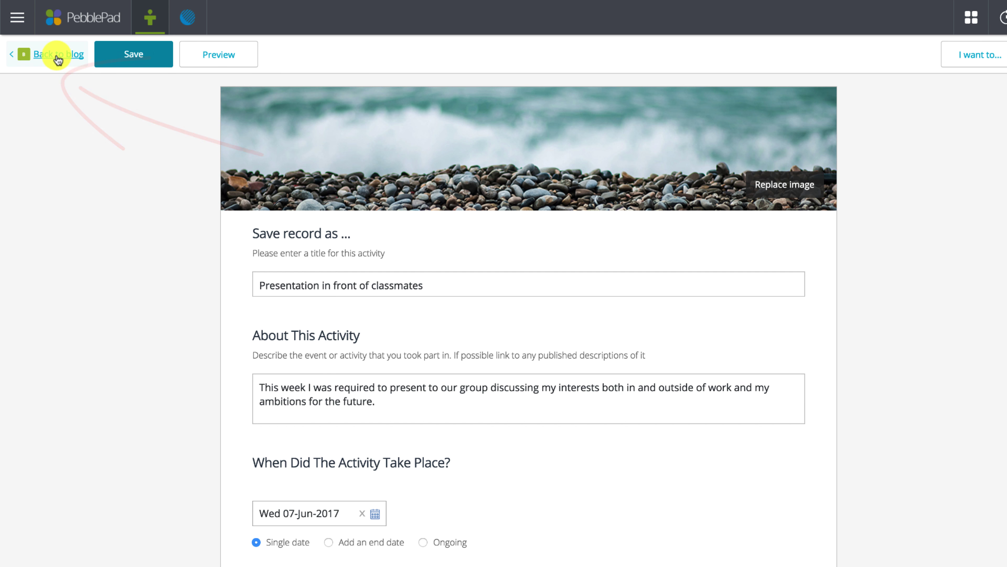
- Go back through the blog to the workbook and preview its Blog page, scrolling down through the posts
{"action": "left_click", "coordinate": [58, 54]}
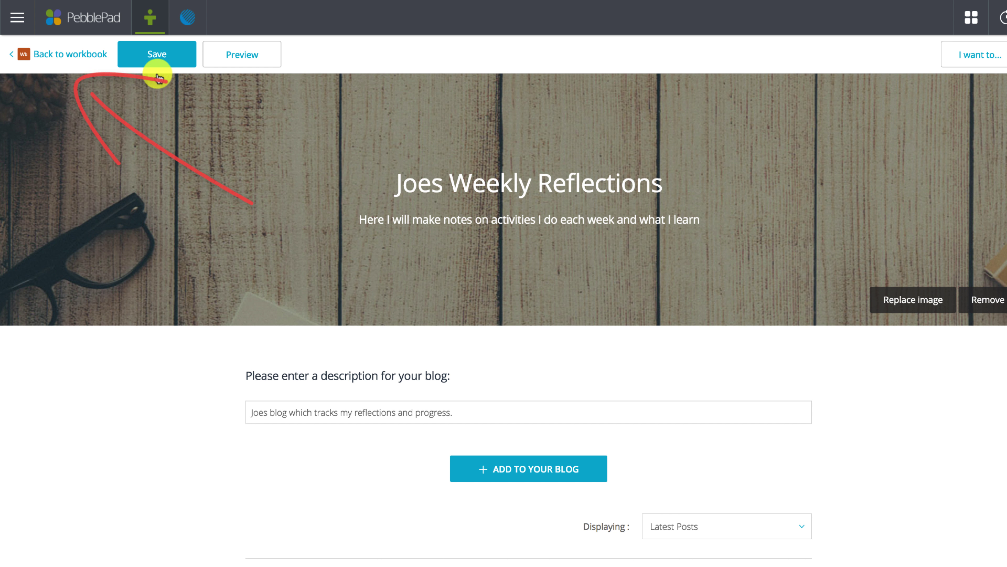
{"action": "left_click", "coordinate": [62, 55]}
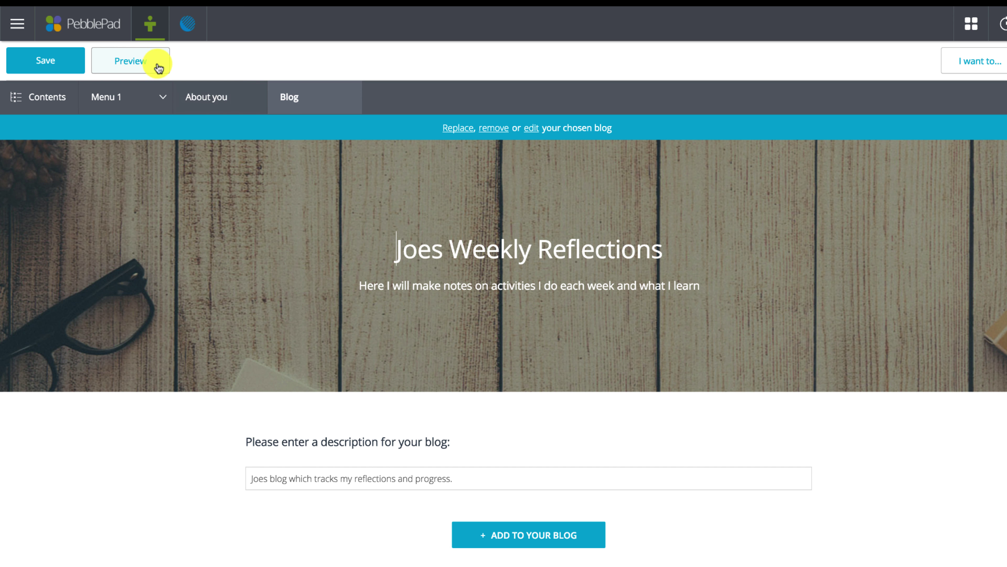
{"action": "left_click", "coordinate": [158, 67]}
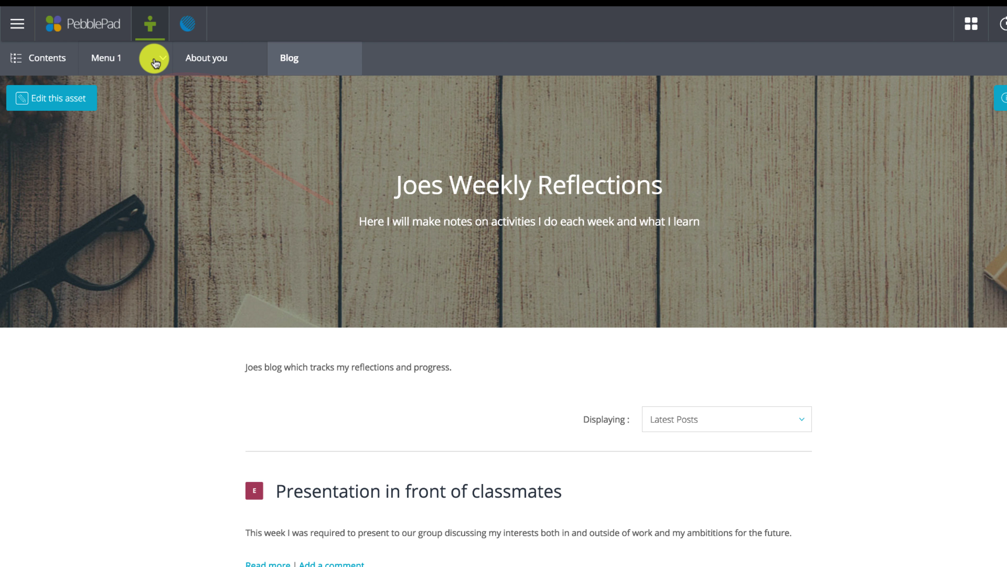
{"action": "scroll", "coordinate": [444, 258], "scroll_direction": "down", "scroll_amount": 10}
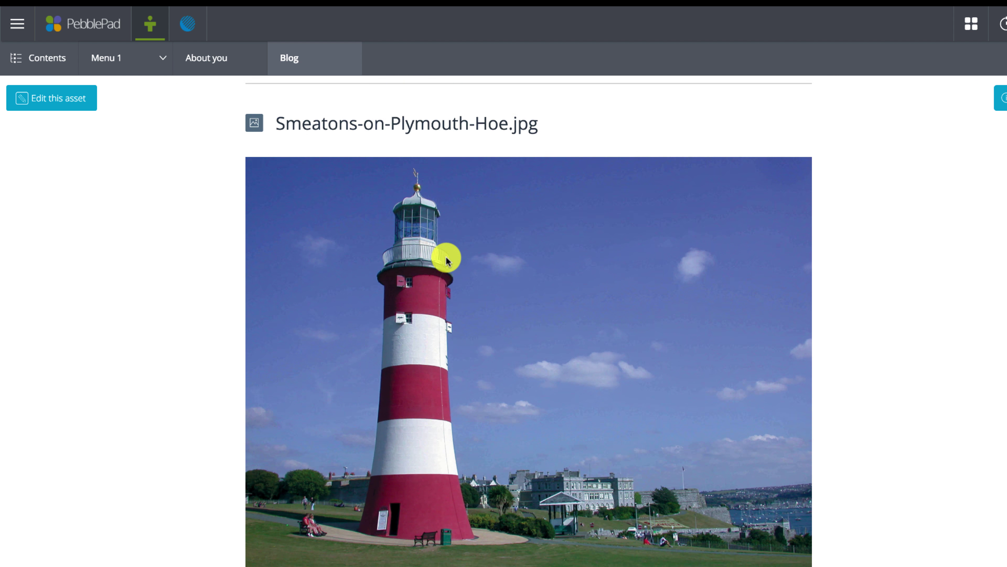